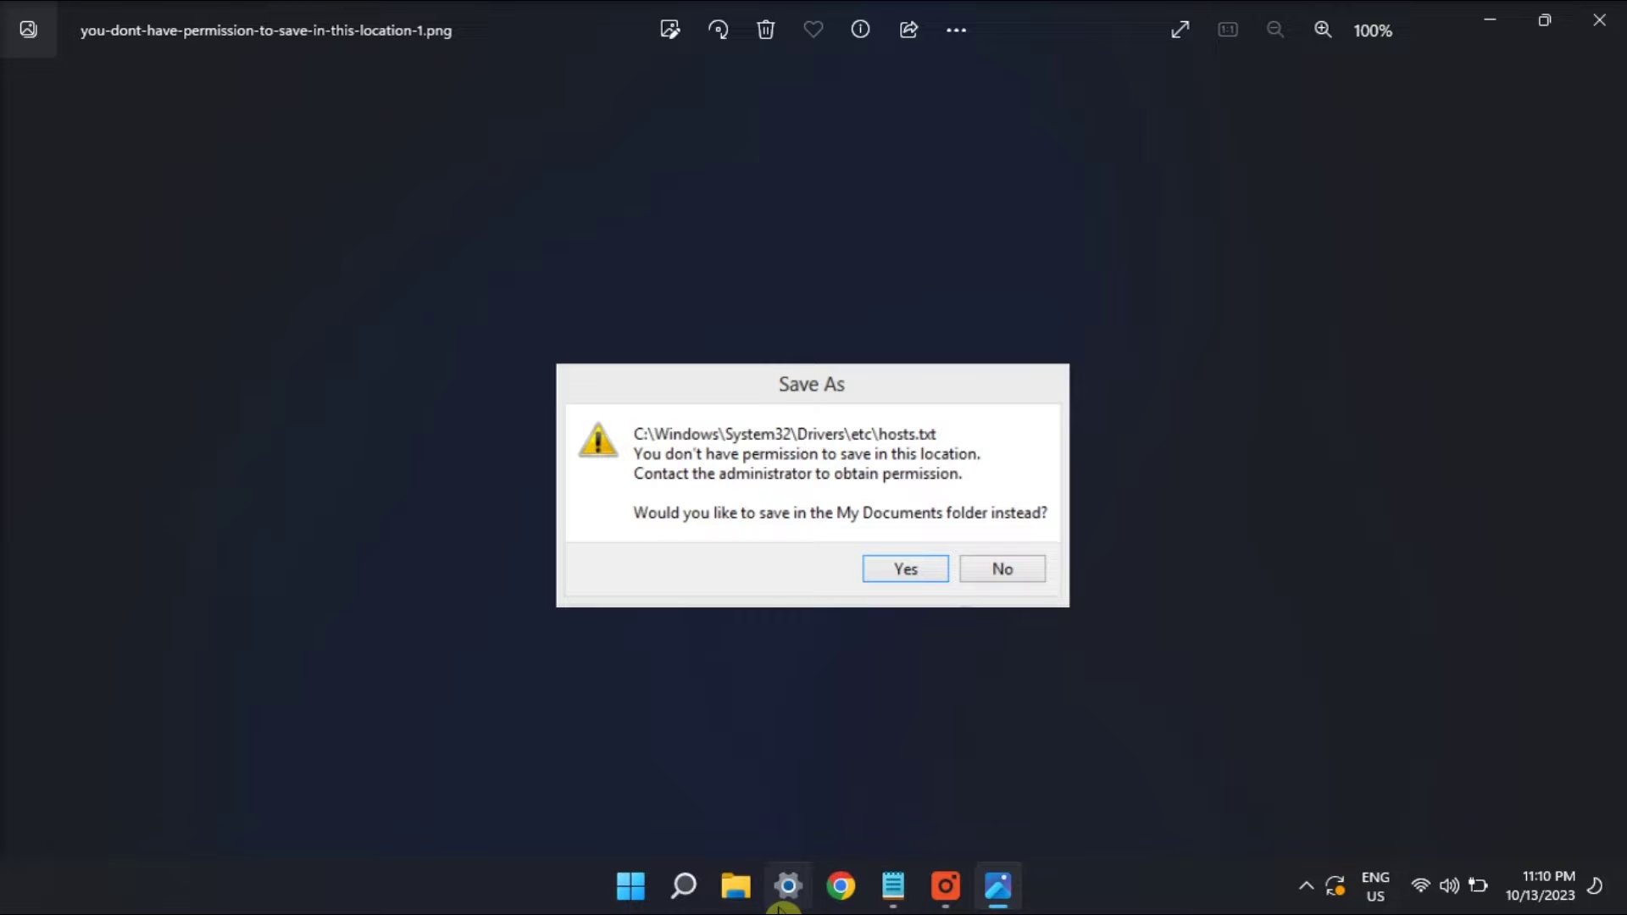
# Open the Properties window of the Pictures folder from This PC
pyautogui.click(737, 891)
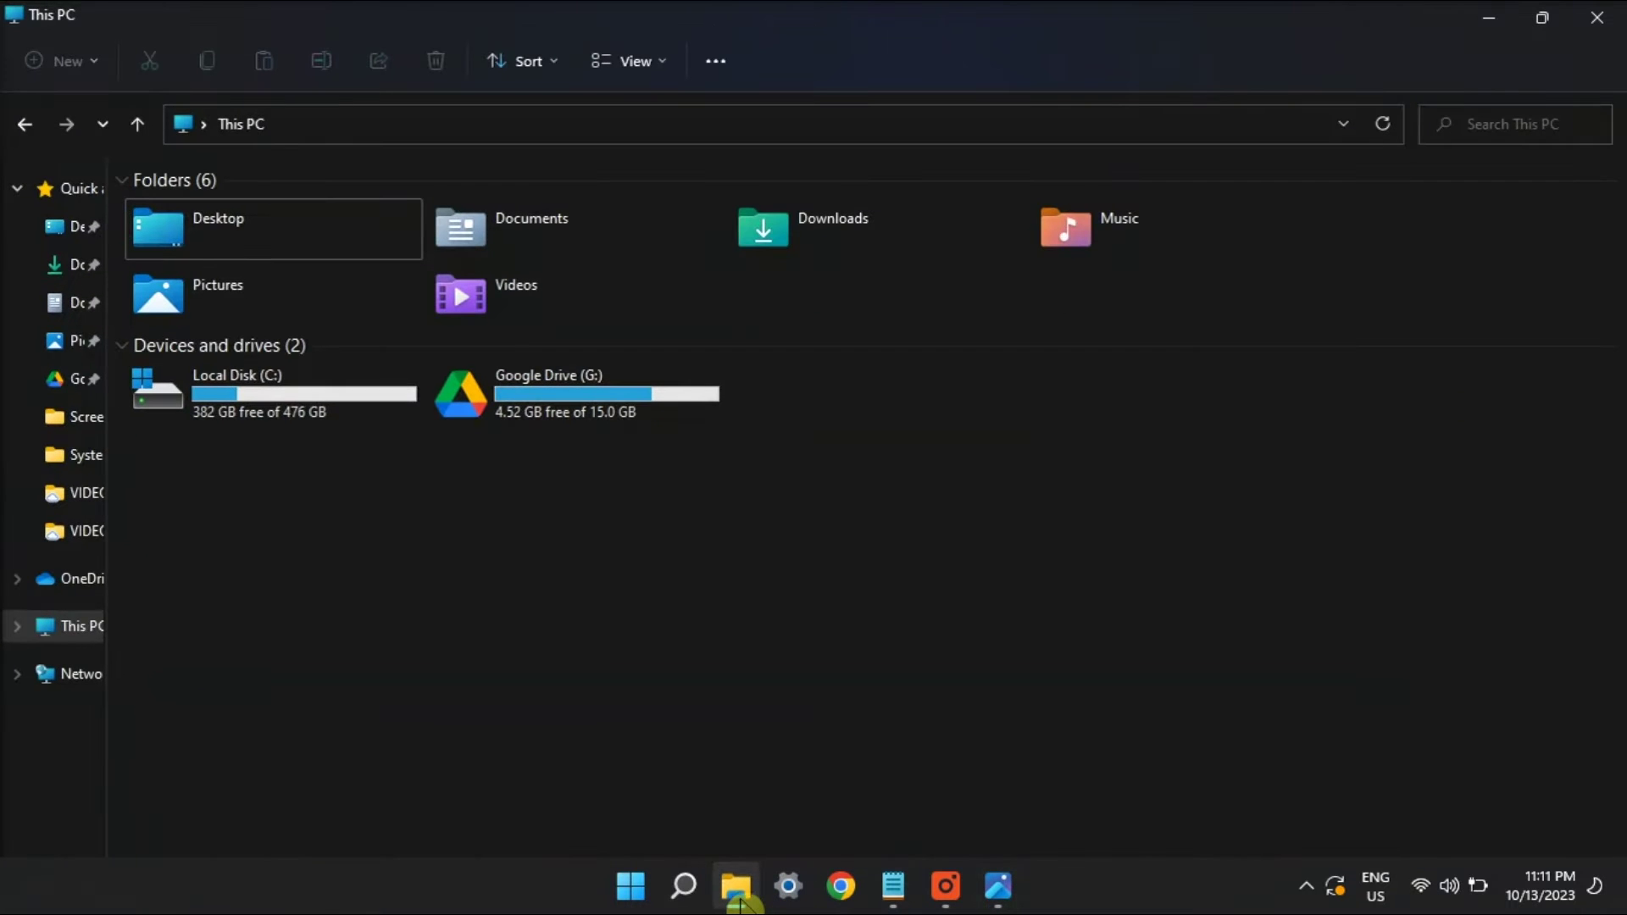
pyautogui.click(242, 305)
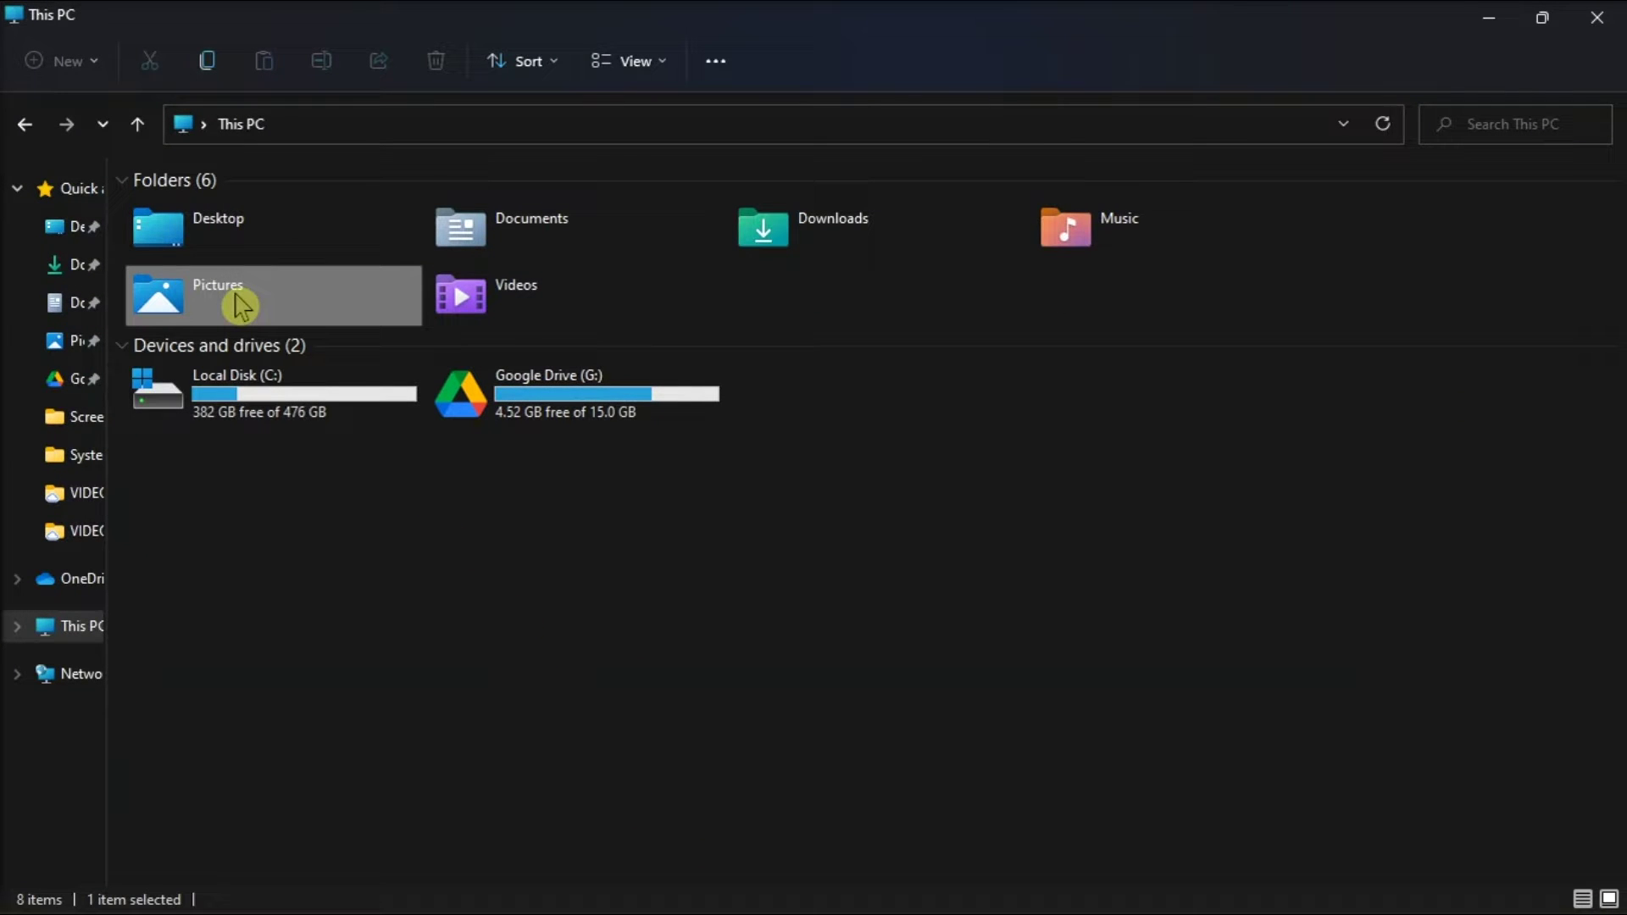
pyautogui.rightClick(237, 299)
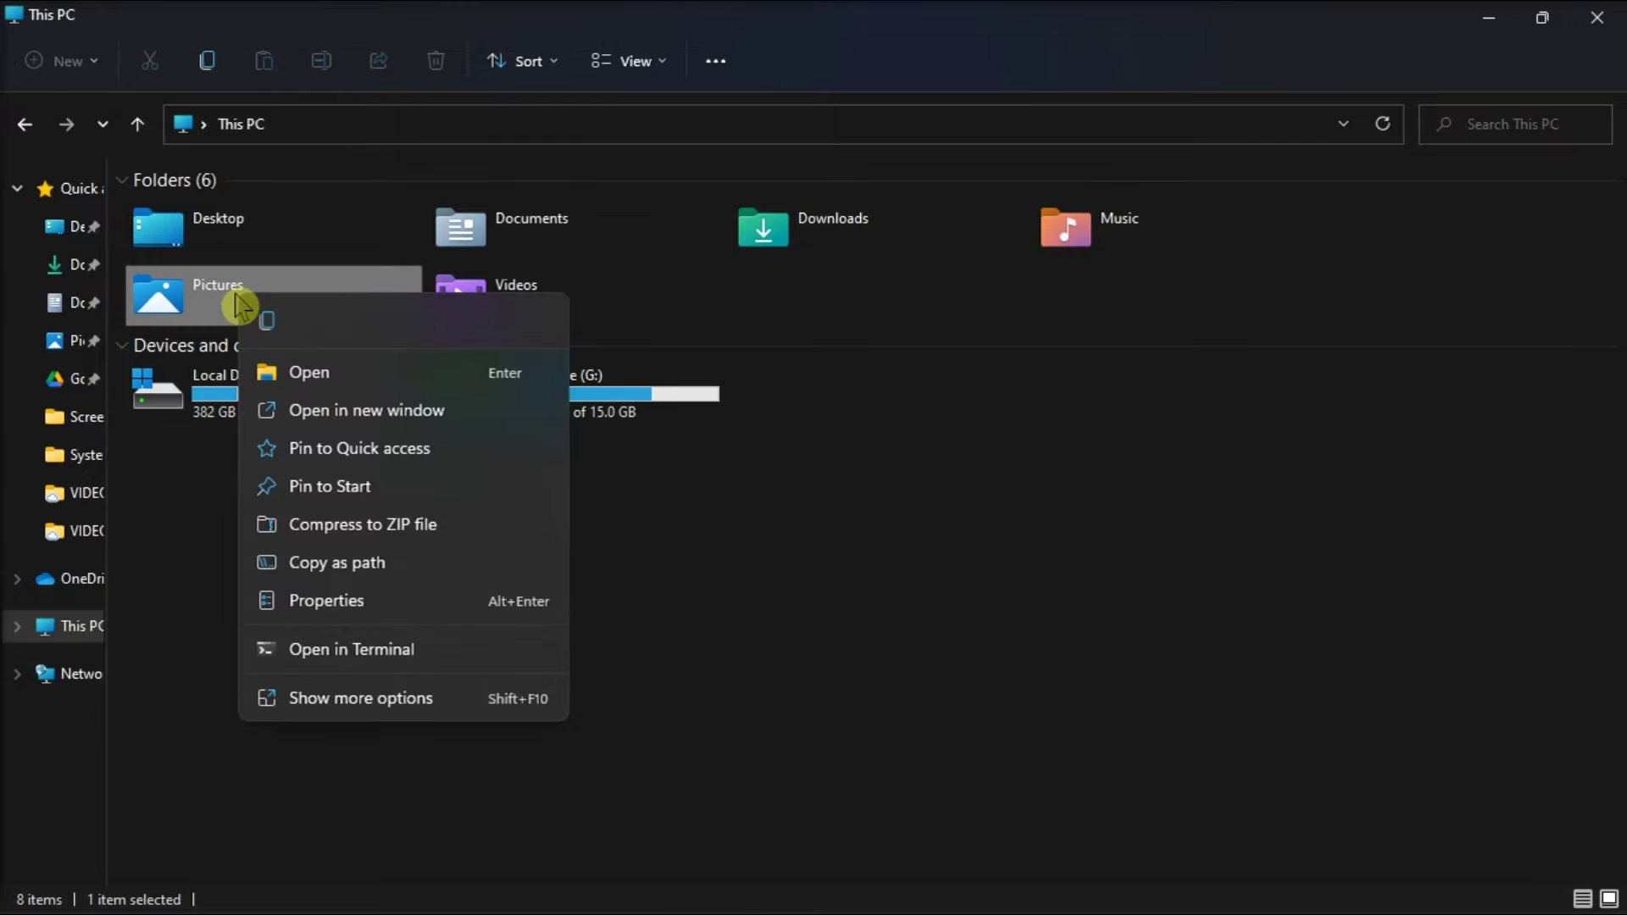
pyautogui.click(359, 600)
pyautogui.moveTo(418, 319); pyautogui.dragTo(727, 195)
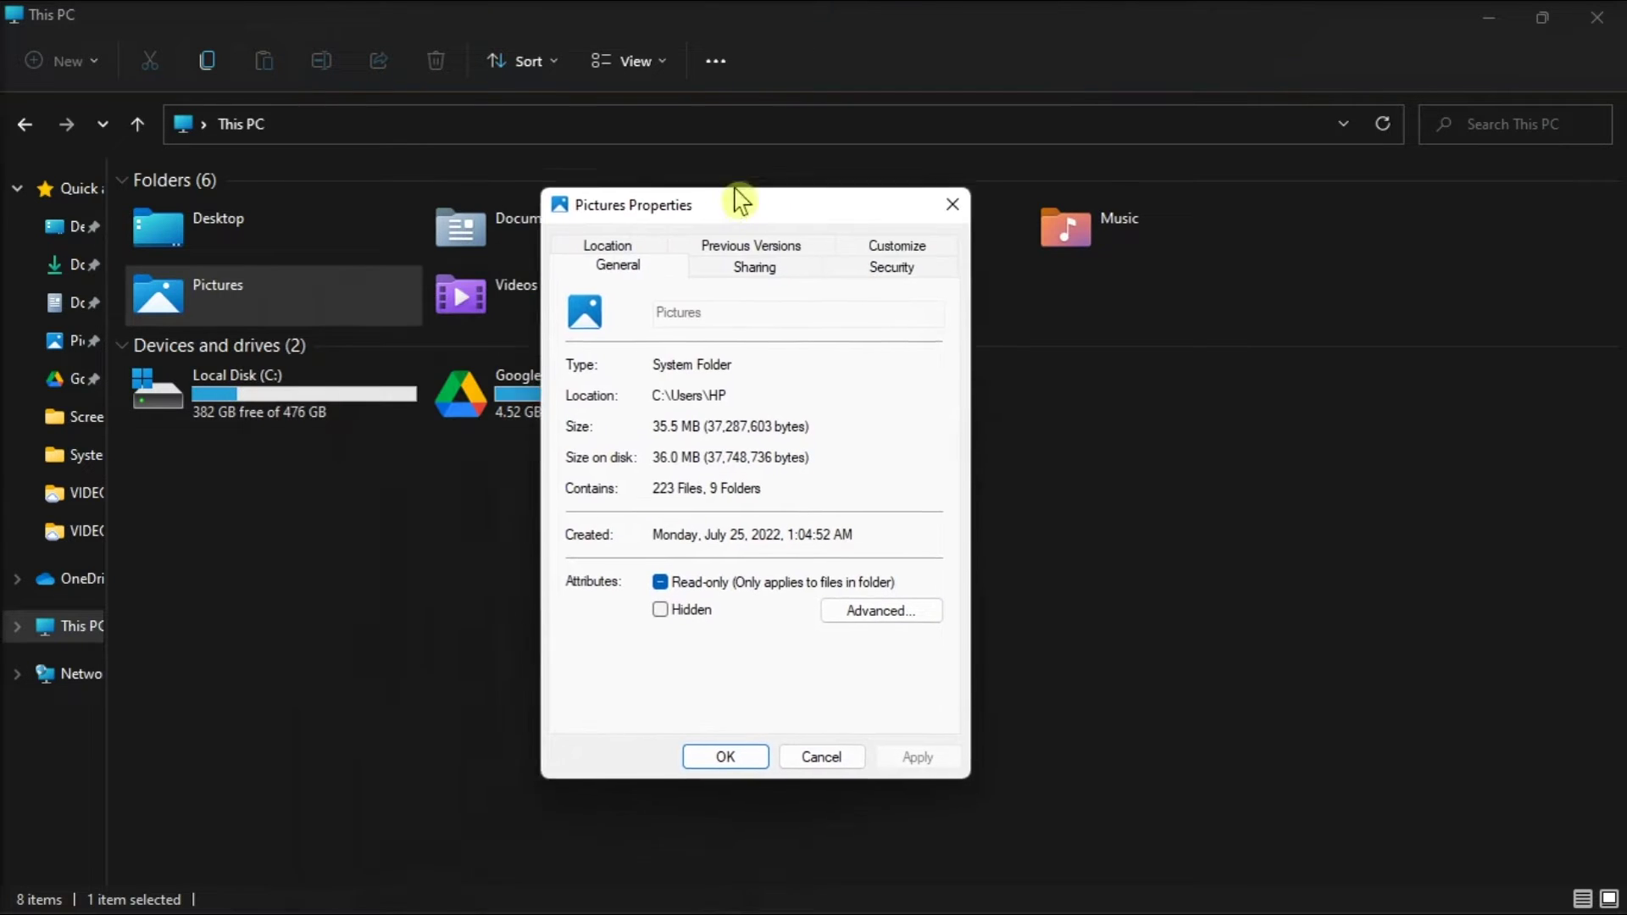
# Review the user account's Security permissions for Pictures, then close the editor and Properties
pyautogui.click(924, 269)
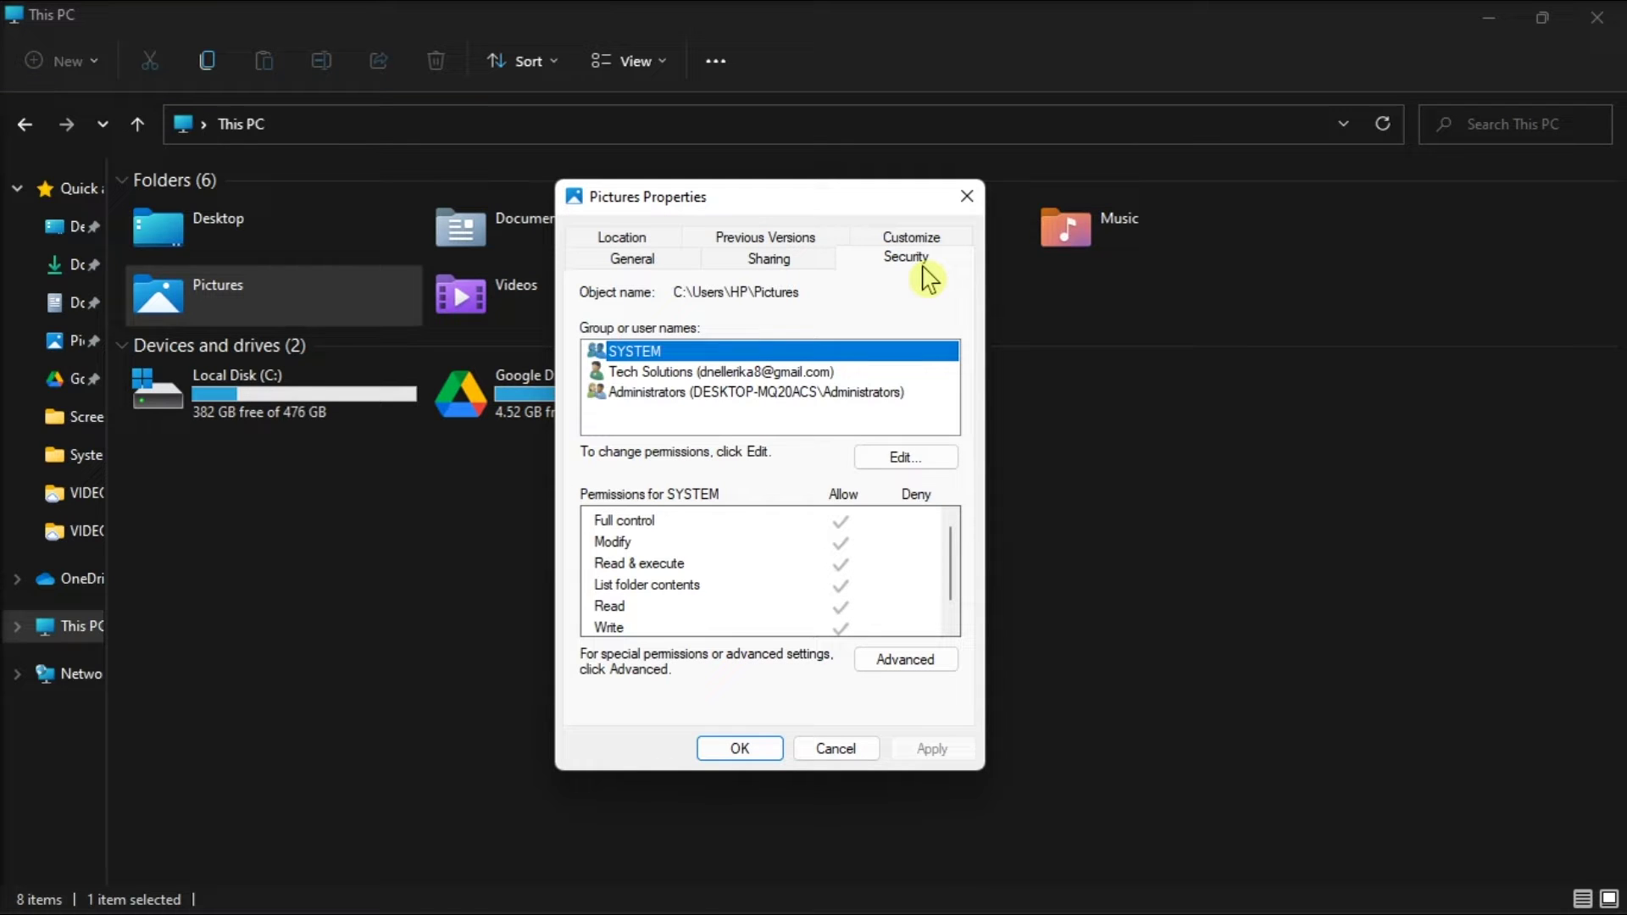
pyautogui.click(809, 375)
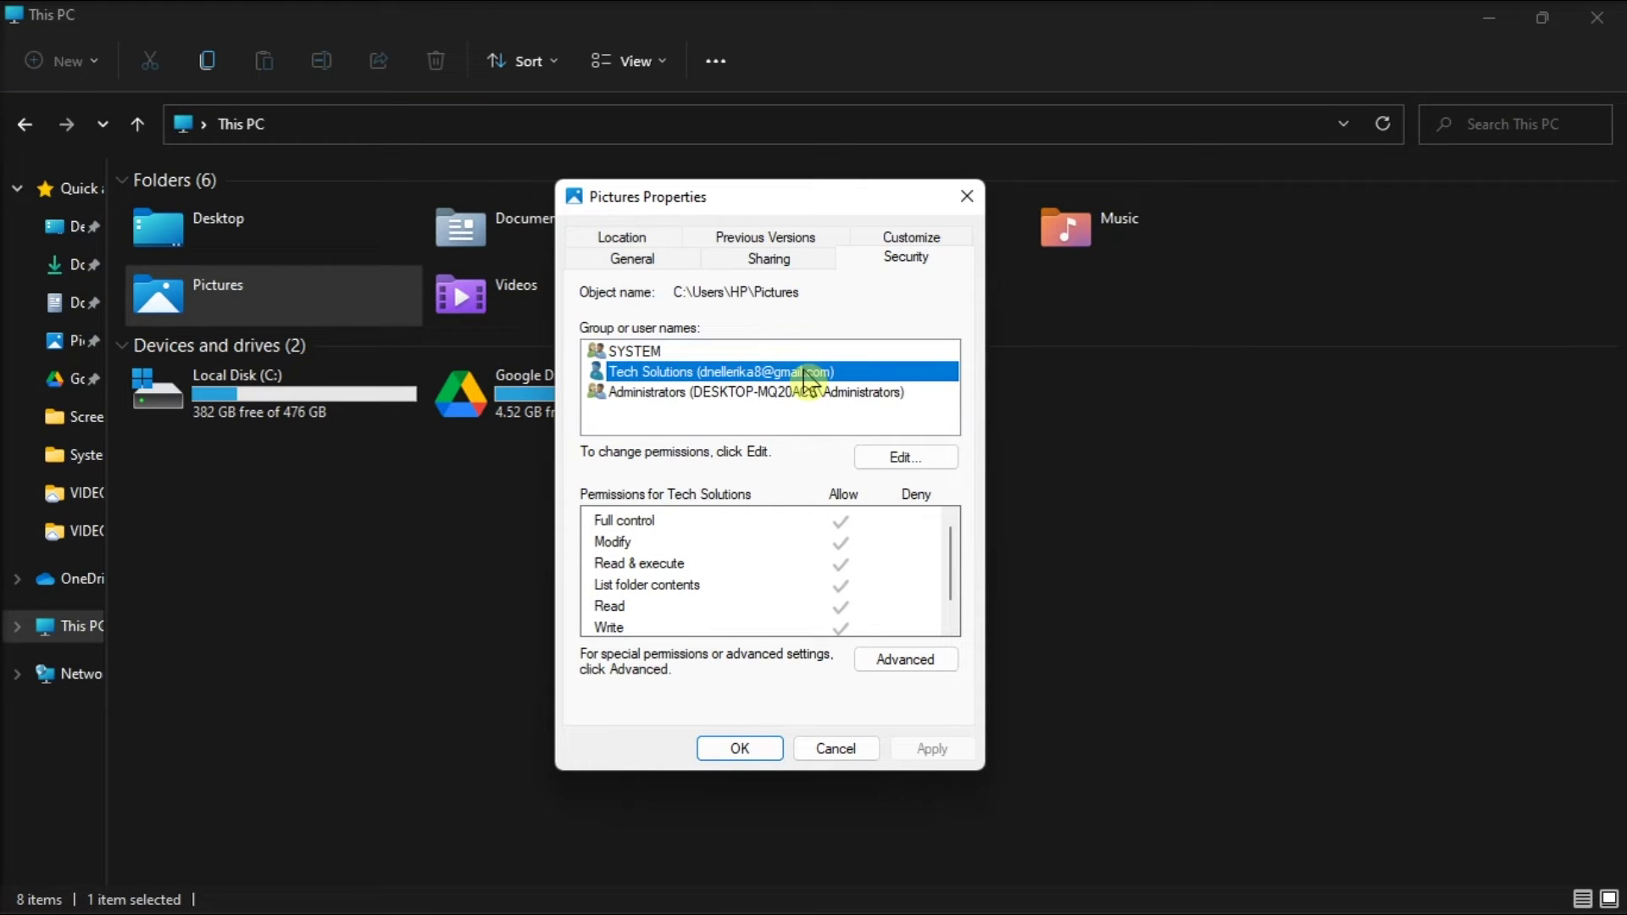
pyautogui.click(906, 456)
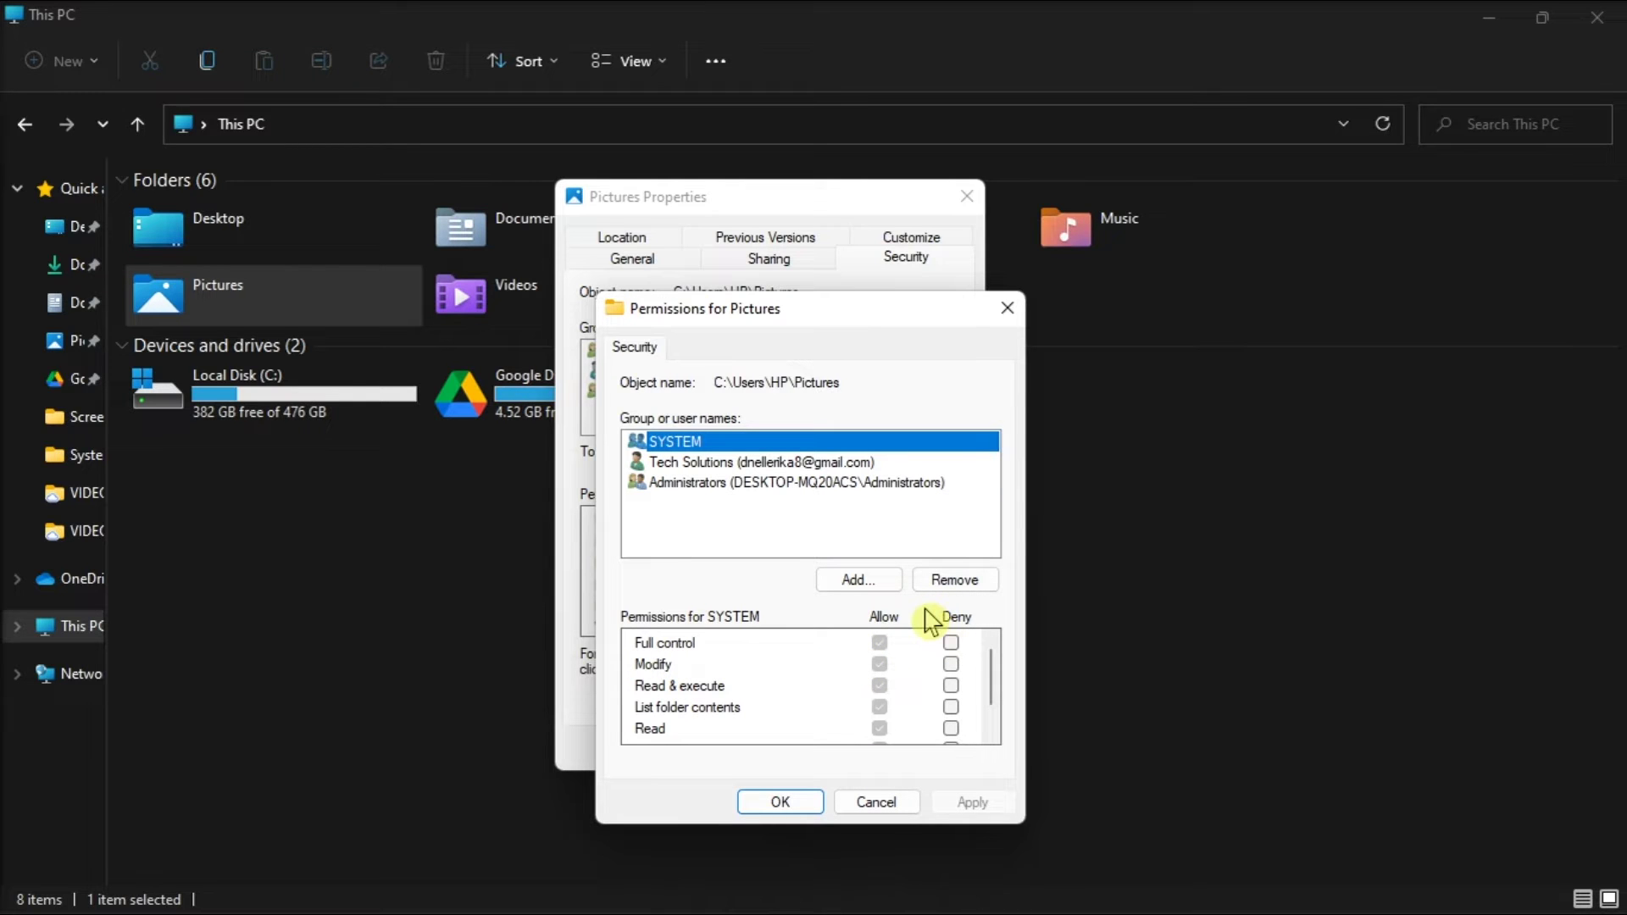
pyautogui.click(780, 801)
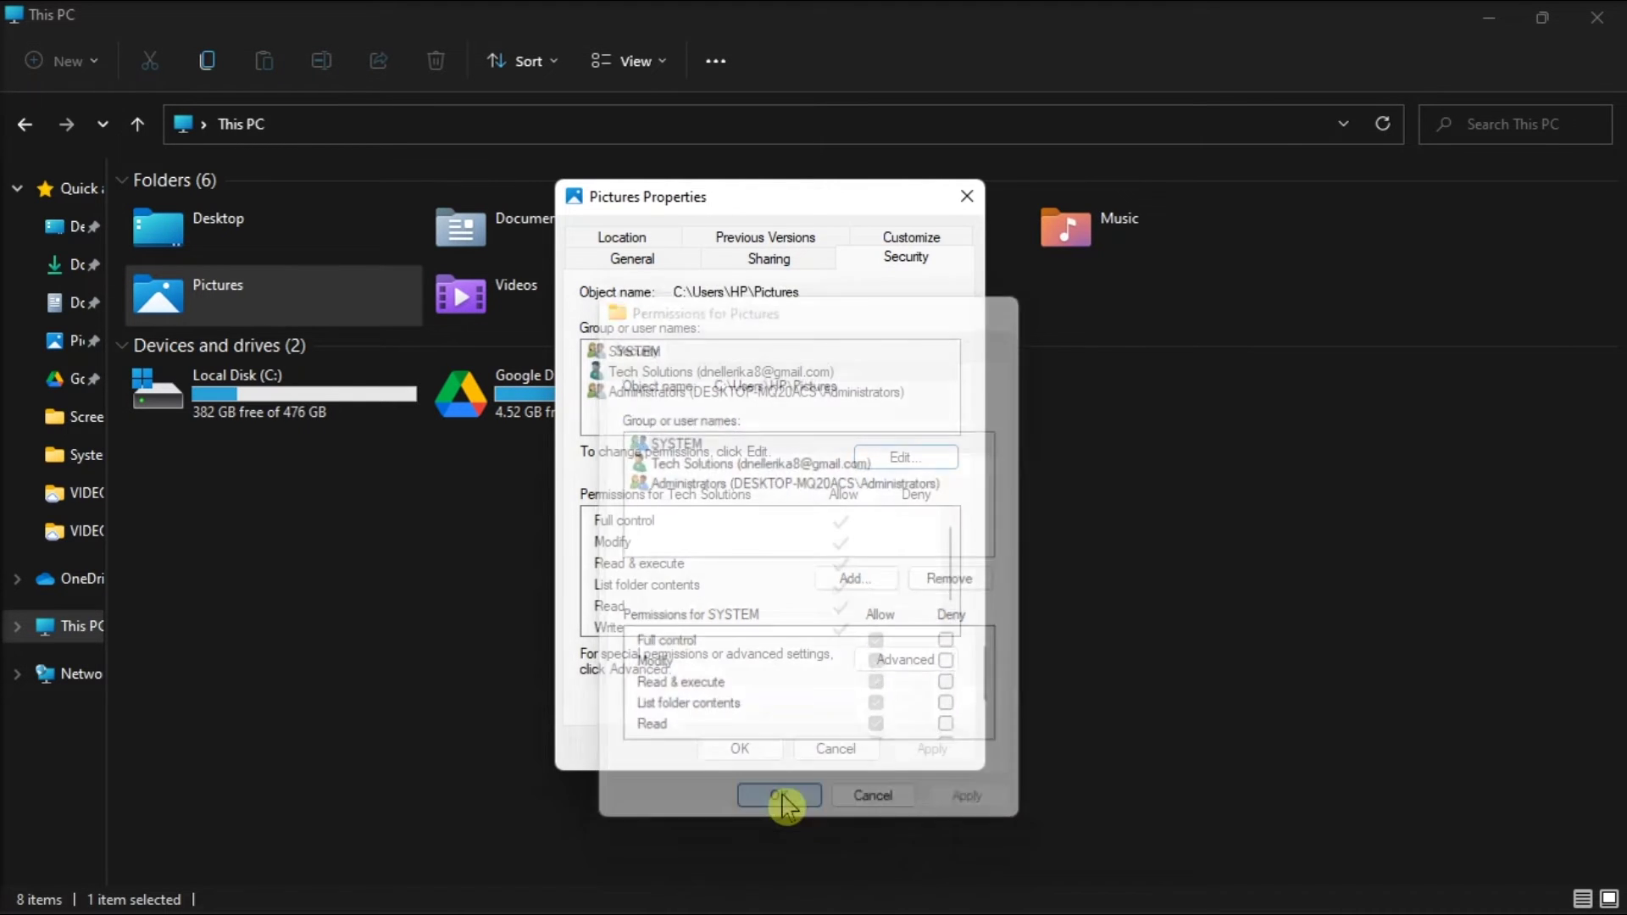
pyautogui.click(737, 758)
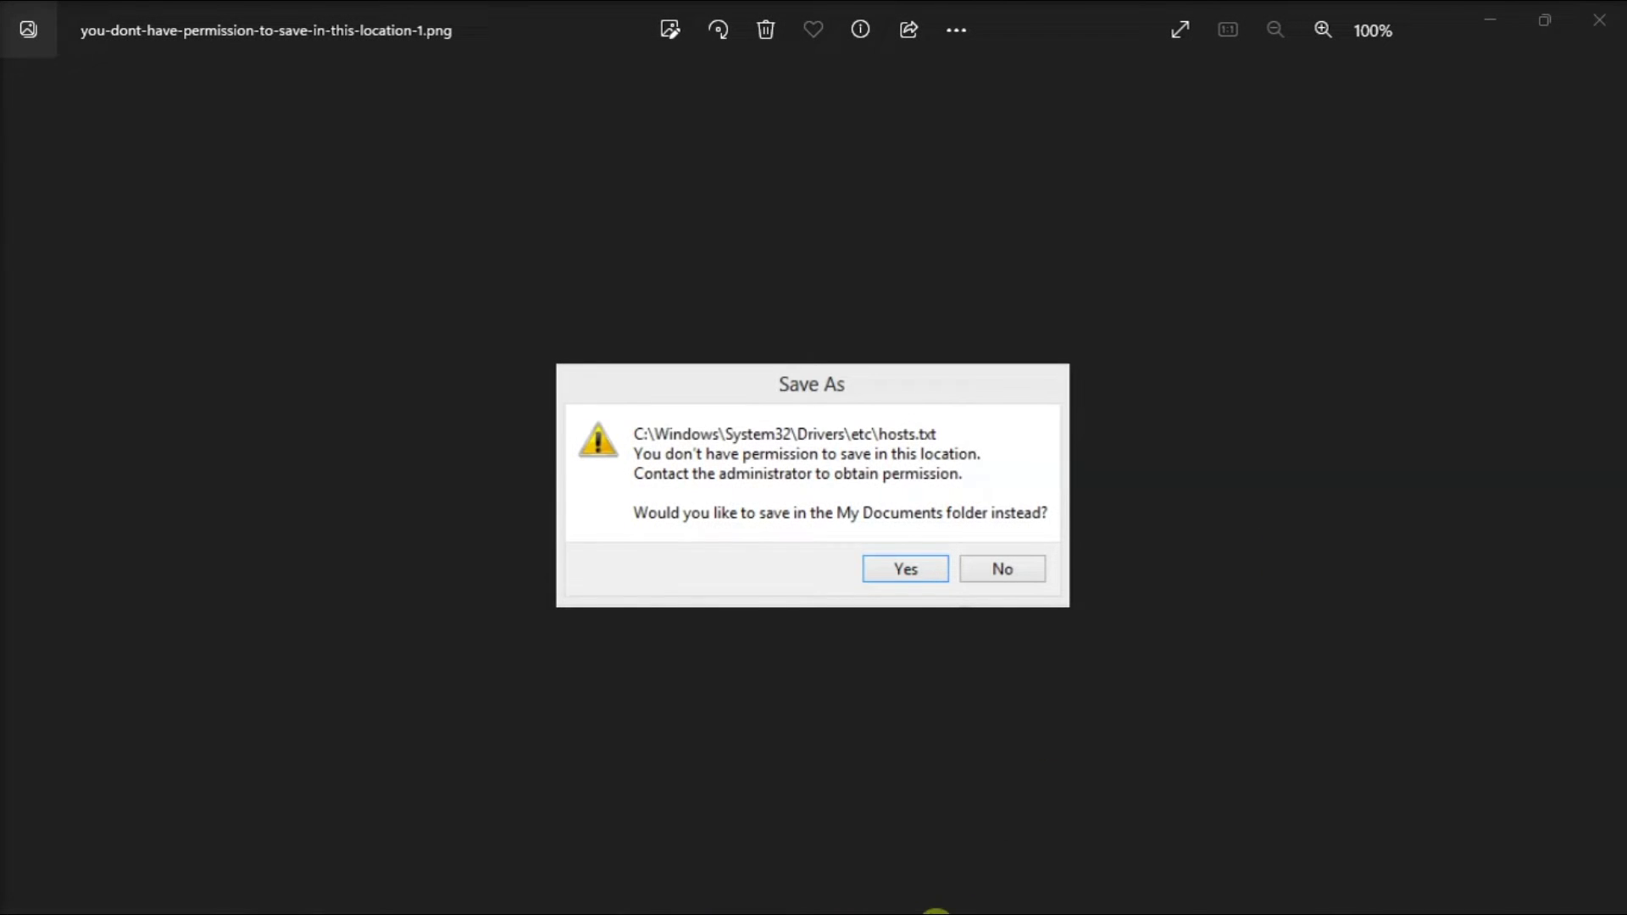
pyautogui.click(734, 890)
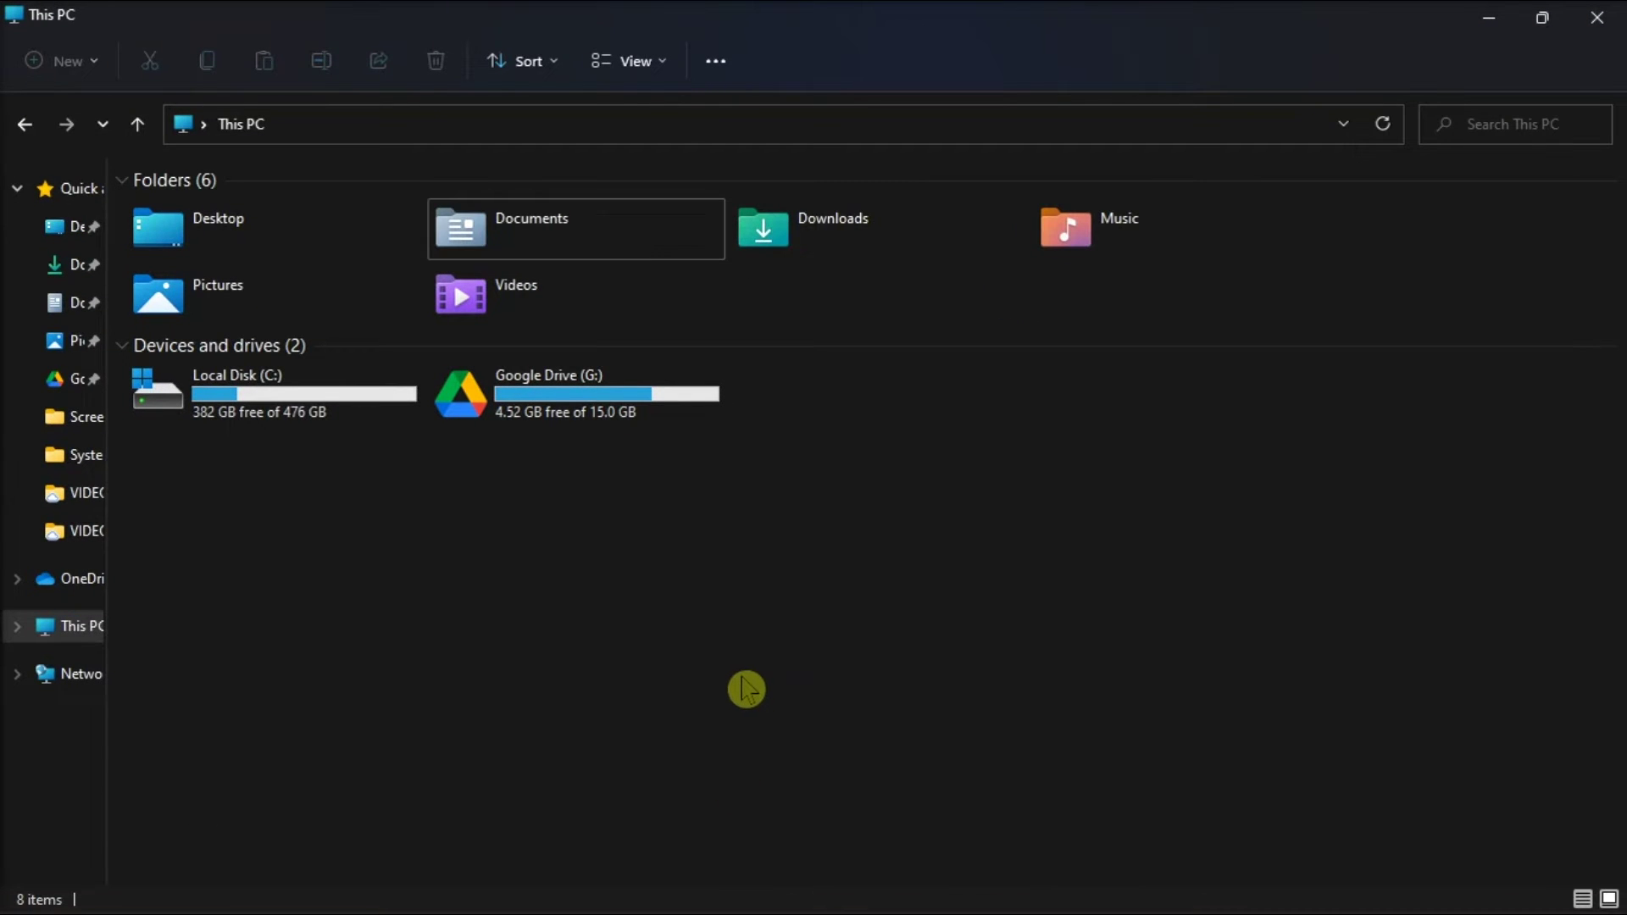
pyautogui.click(1114, 227)
pyautogui.rightClick(1115, 226)
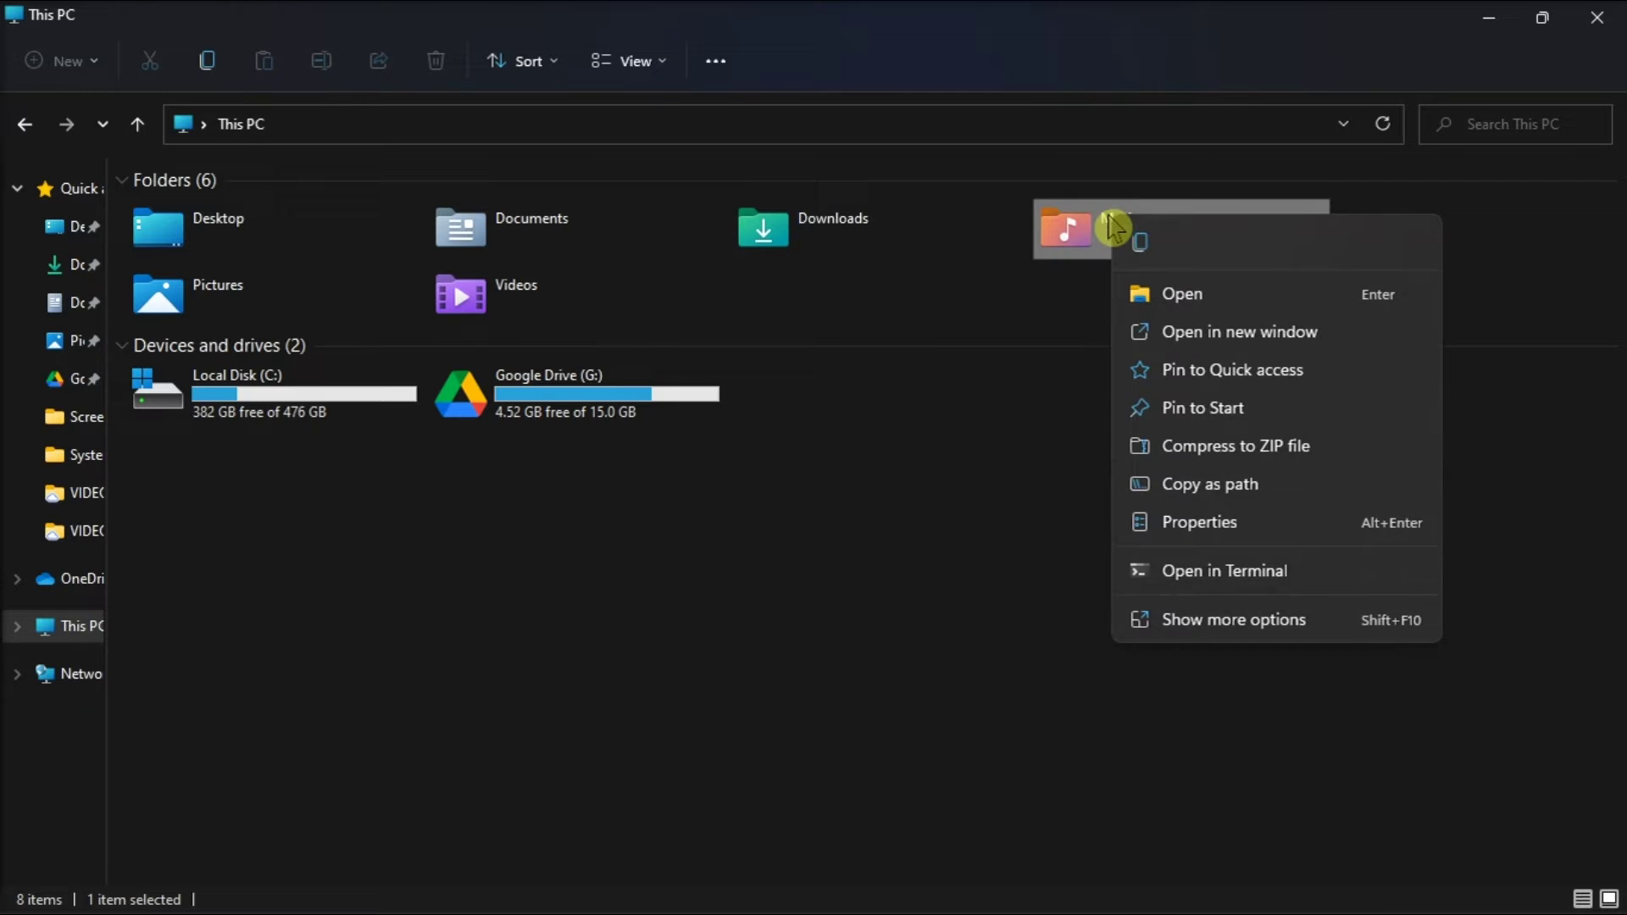
pyautogui.click(1195, 519)
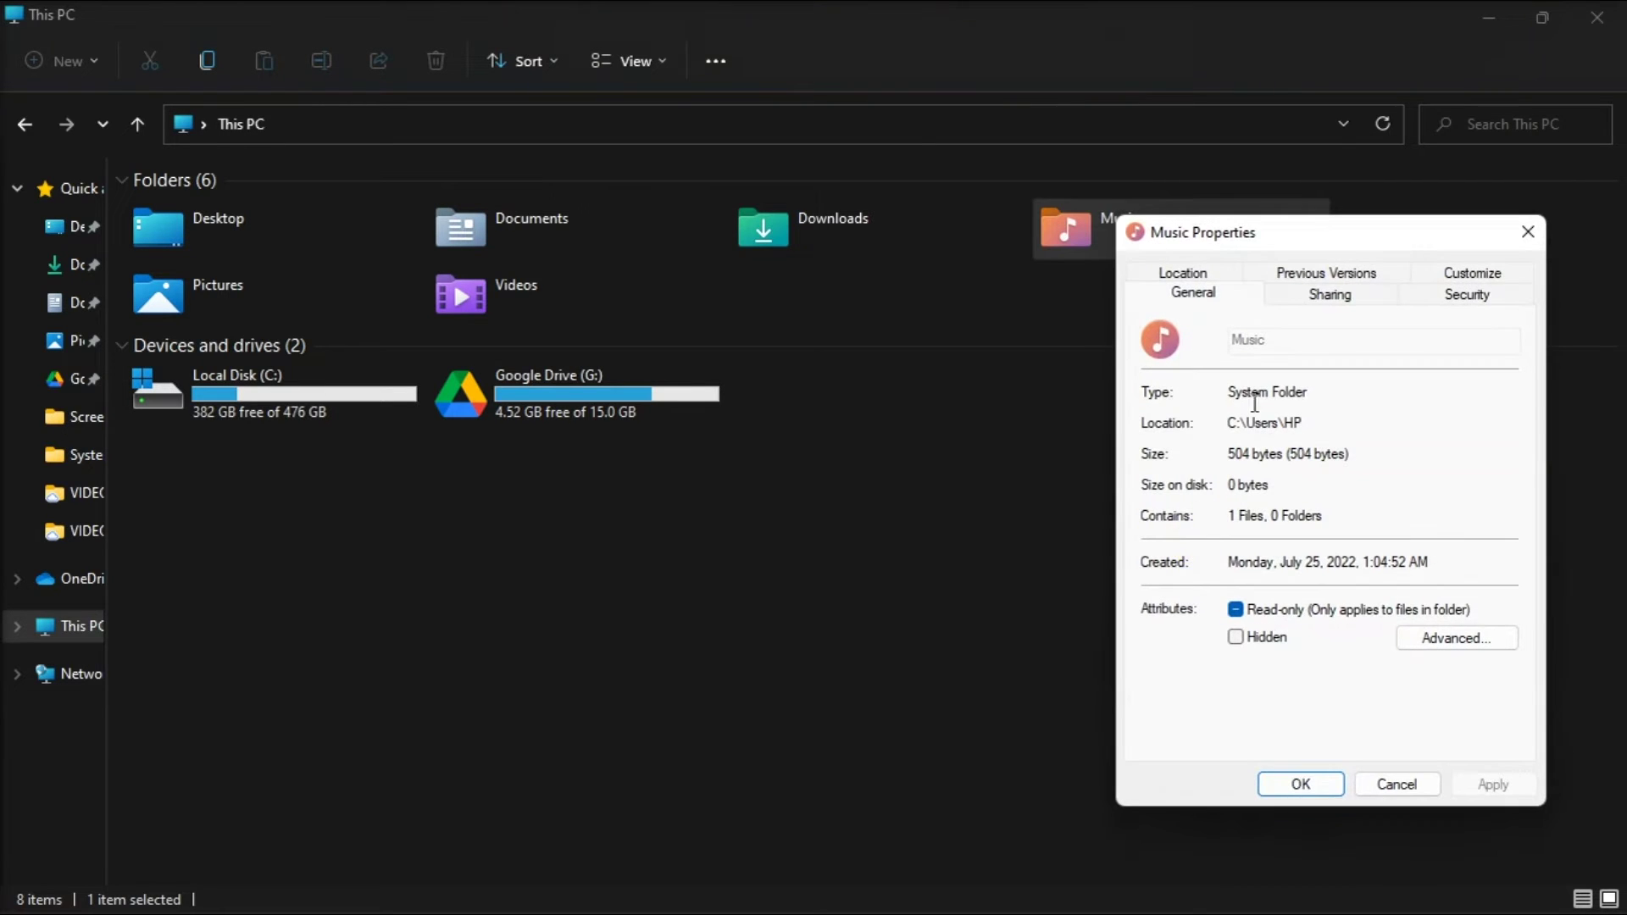
pyautogui.moveTo(1360, 251); pyautogui.dragTo(934, 274)
pyautogui.click(1011, 323)
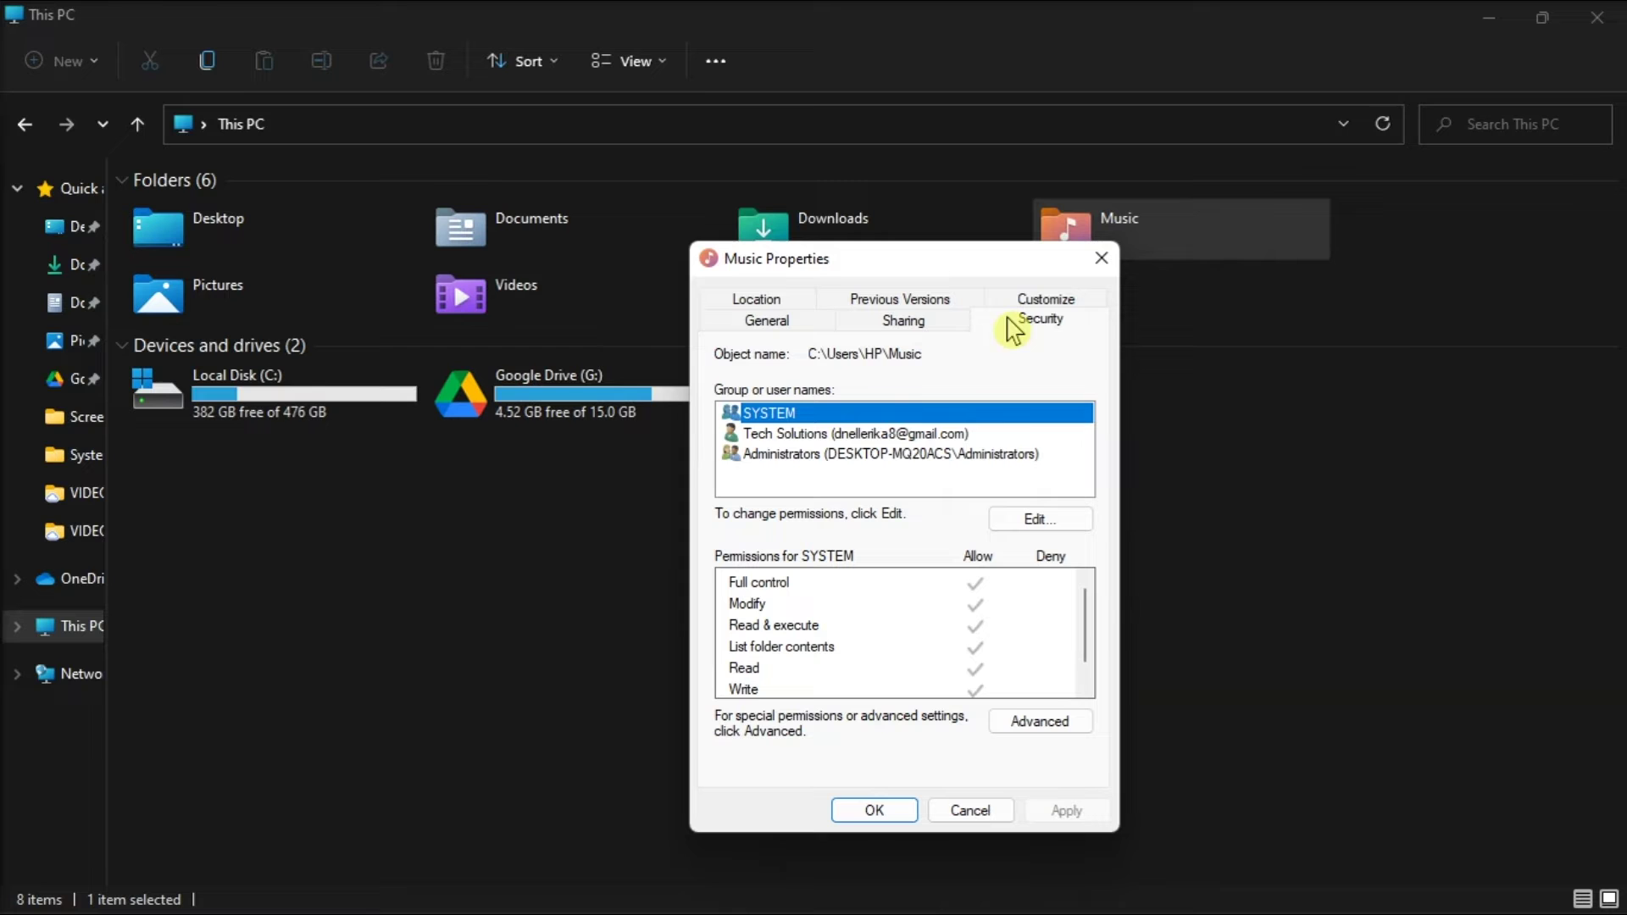
pyautogui.click(1043, 721)
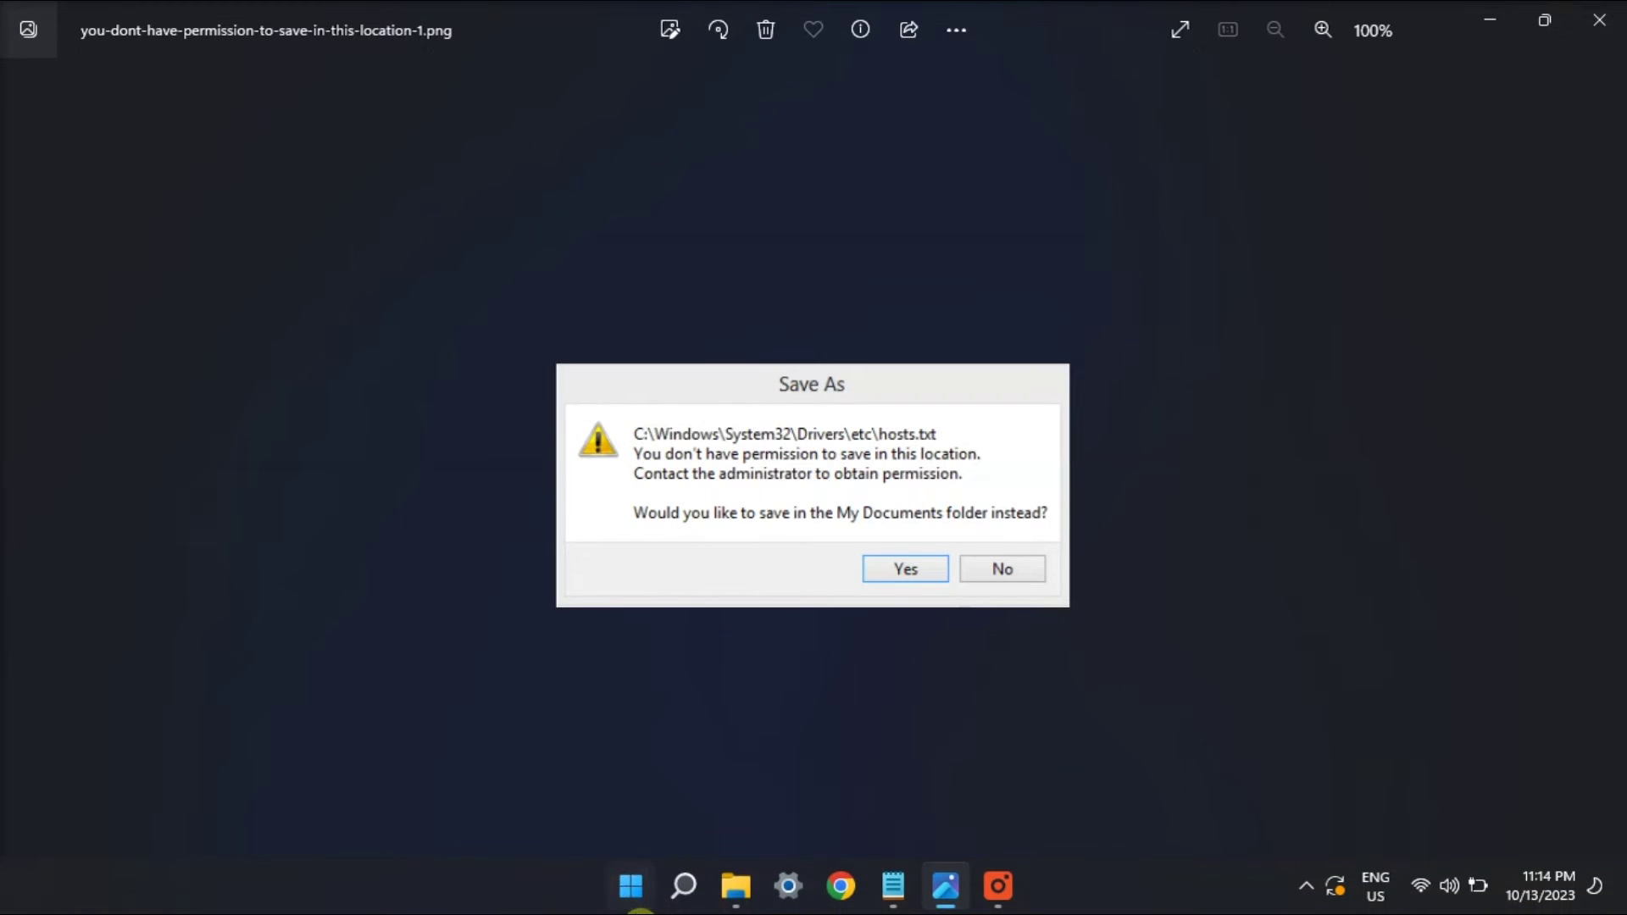
# Search Start for Spotify and show its options, then bring up the Teams Installer folder
pyautogui.click(630, 904)
pyautogui.write('SPOTIFY')
pyautogui.rightClick(623, 280)
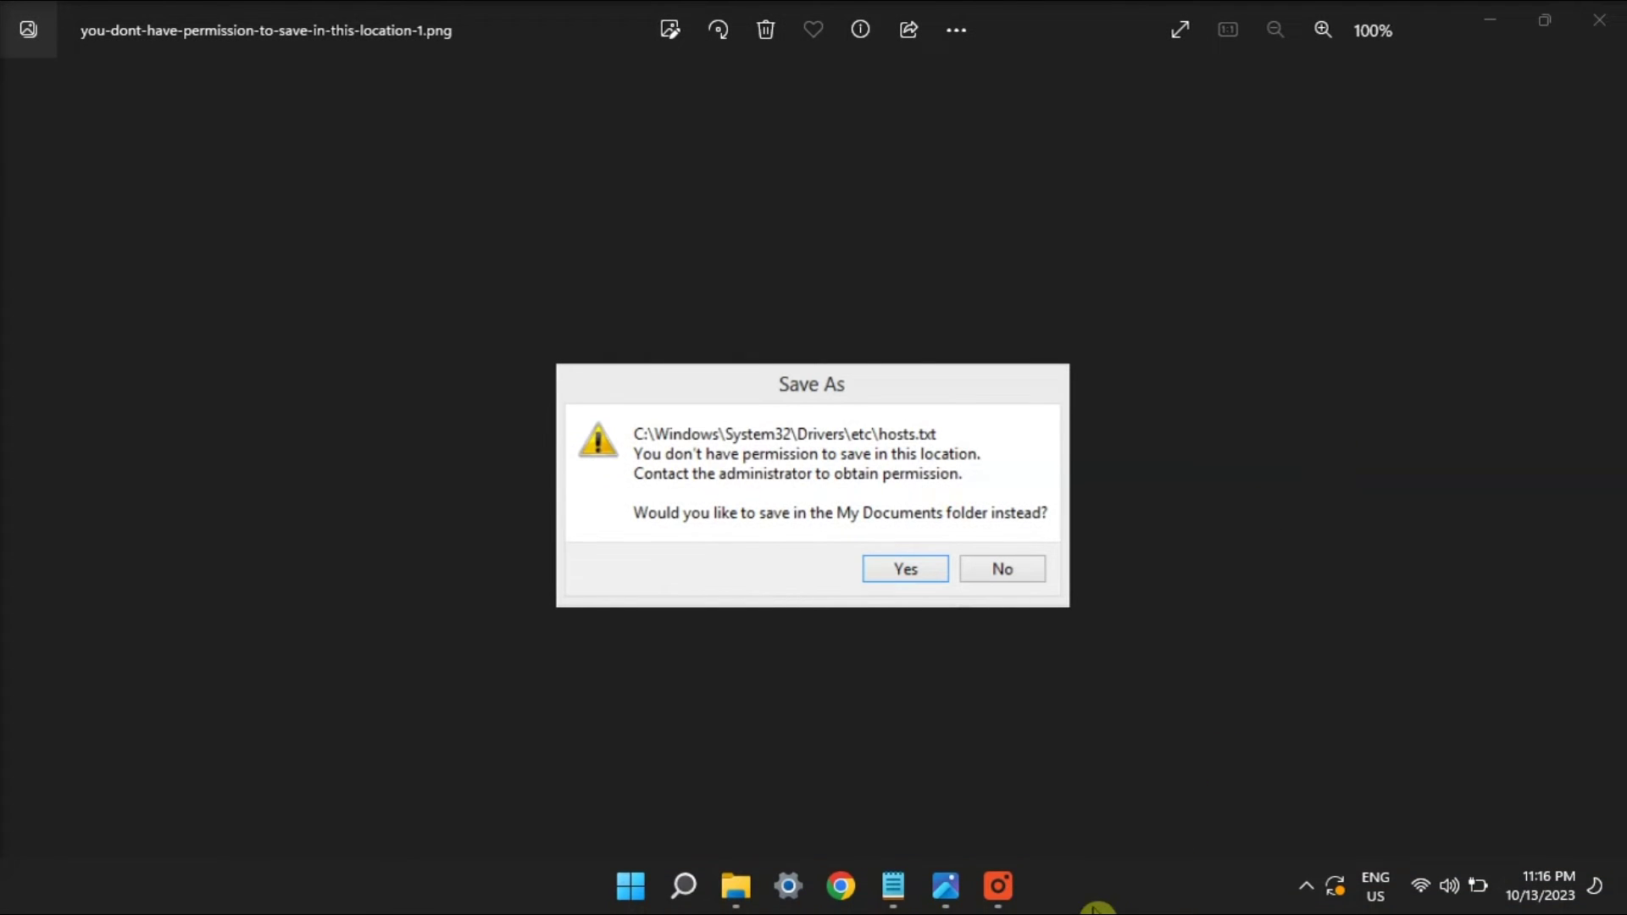
pyautogui.click(736, 886)
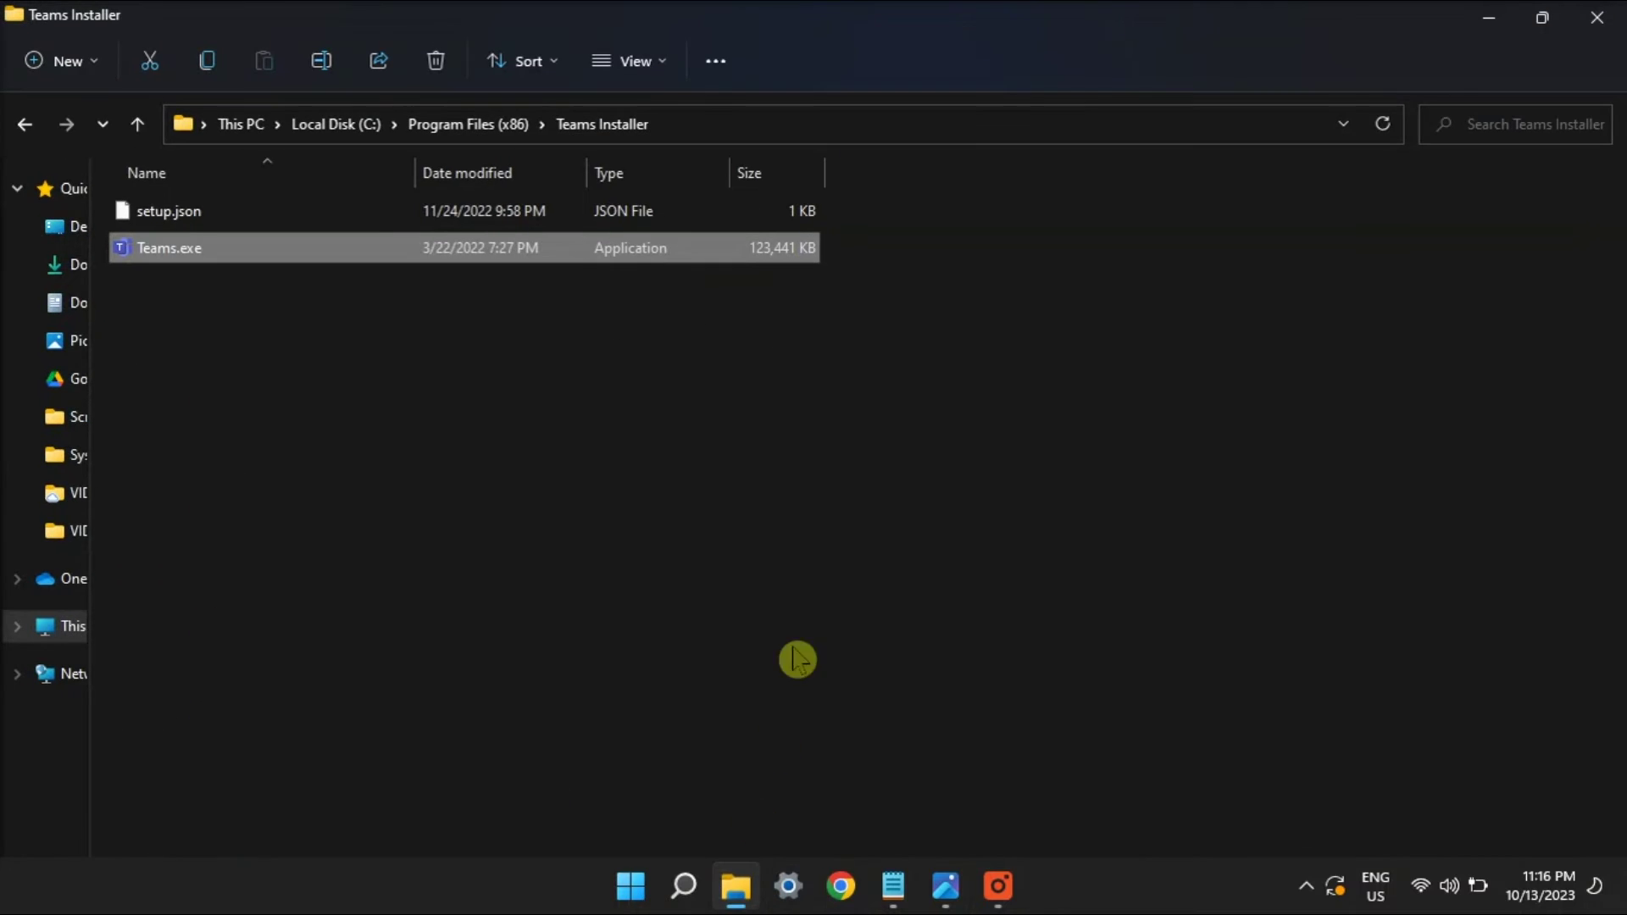
# Enable compatibility mode in Teams.exe's Properties and show the Windows version list
pyautogui.rightClick(492, 261)
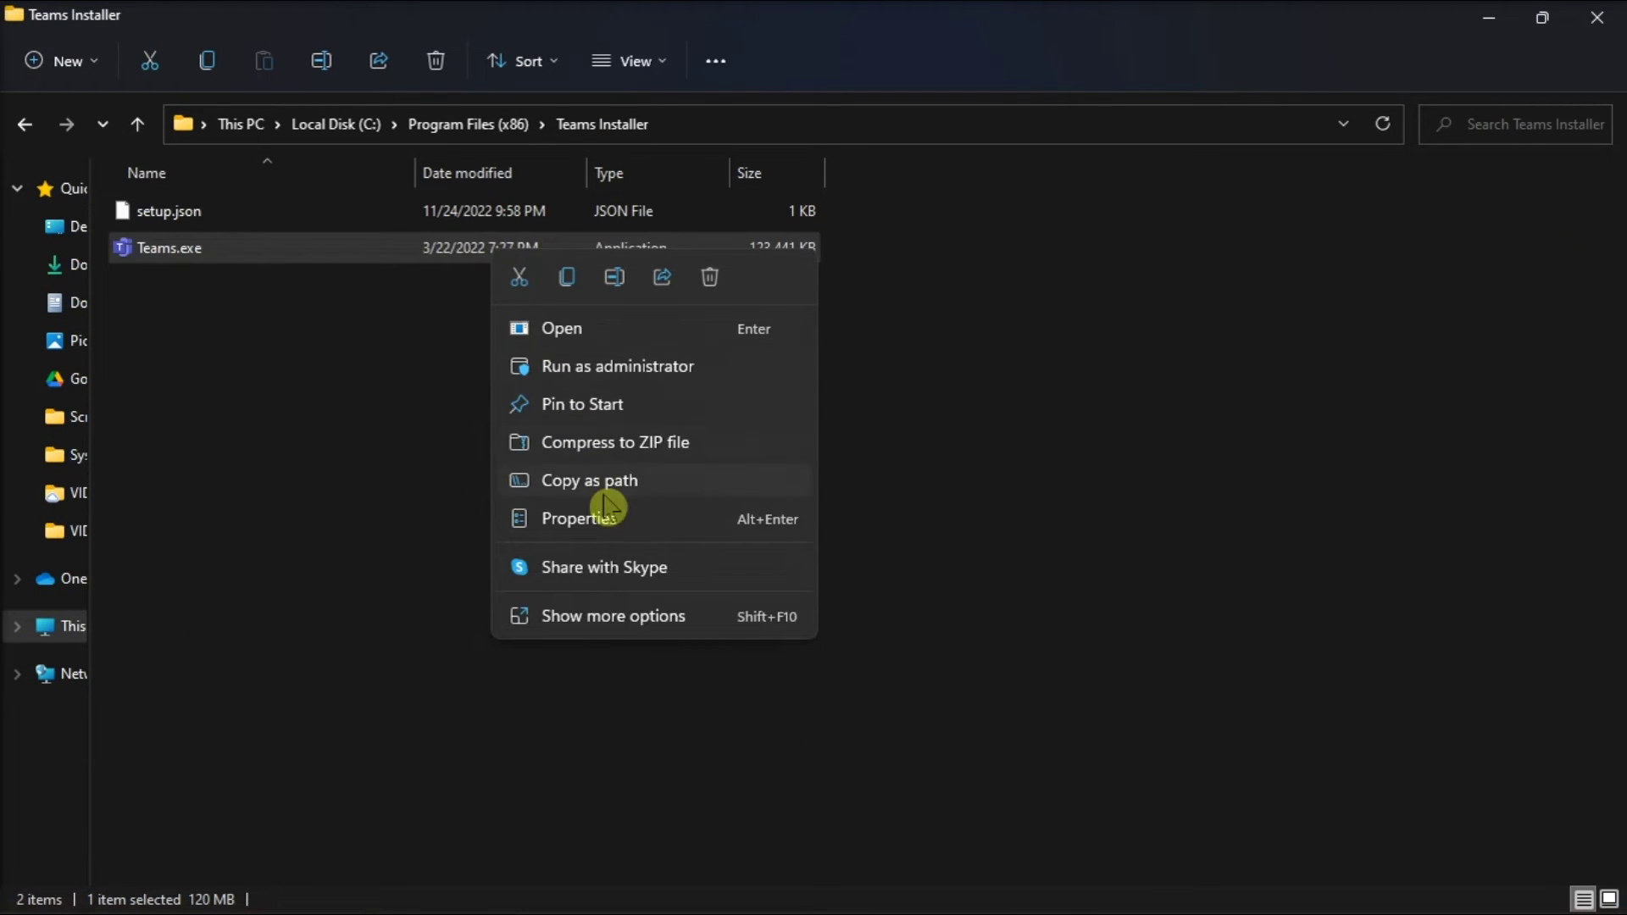
pyautogui.click(609, 517)
pyautogui.click(721, 310)
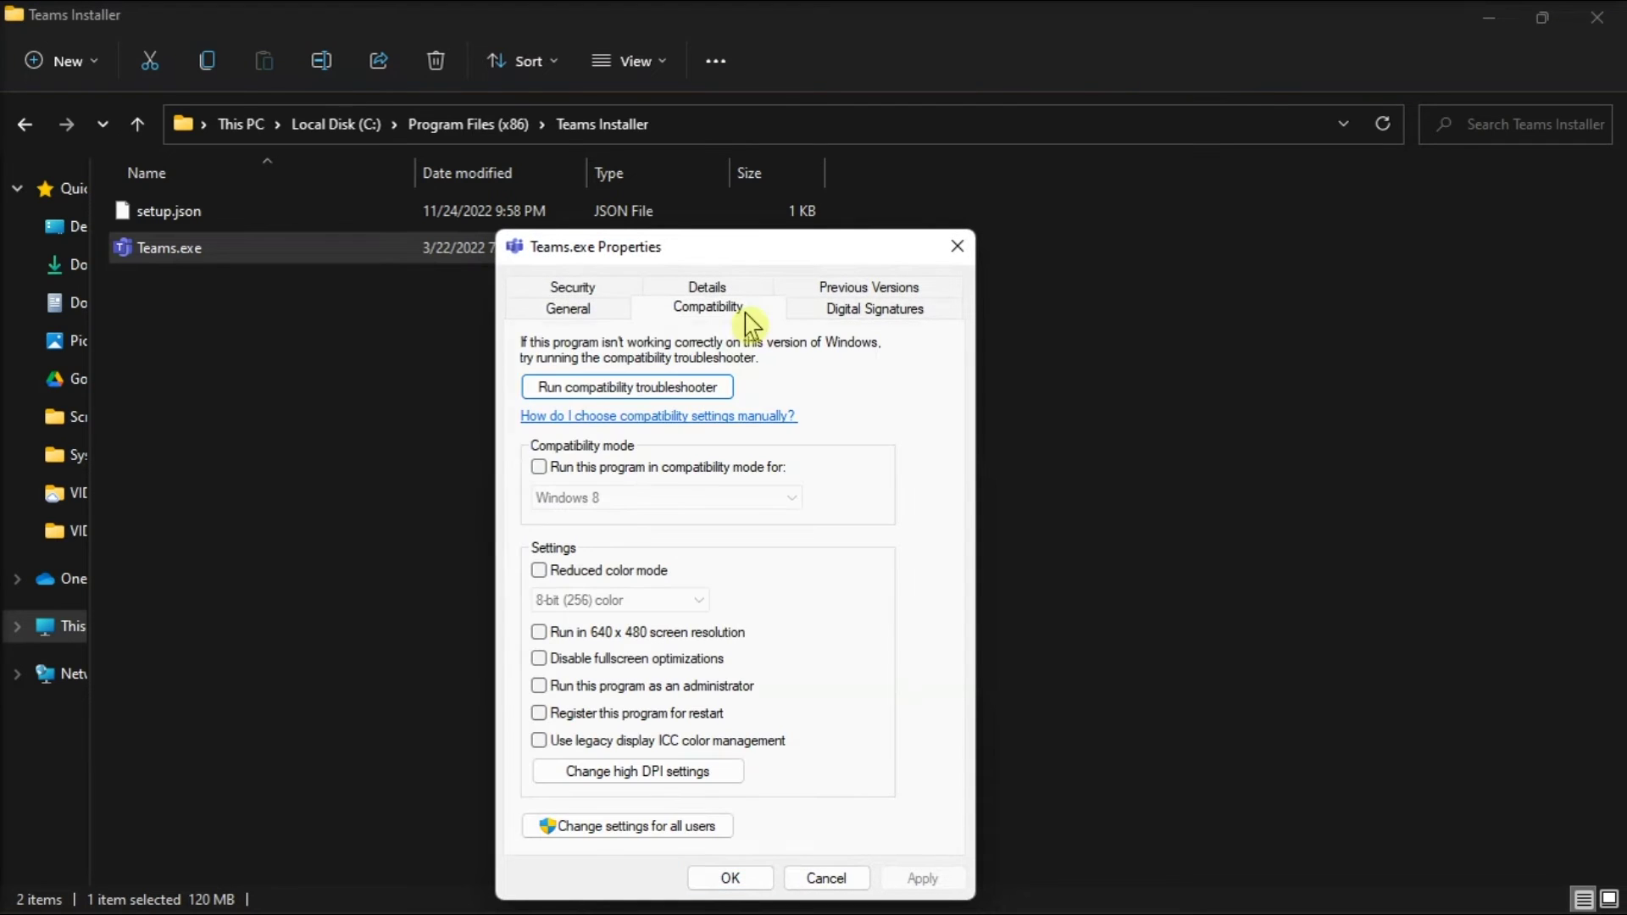
pyautogui.click(540, 467)
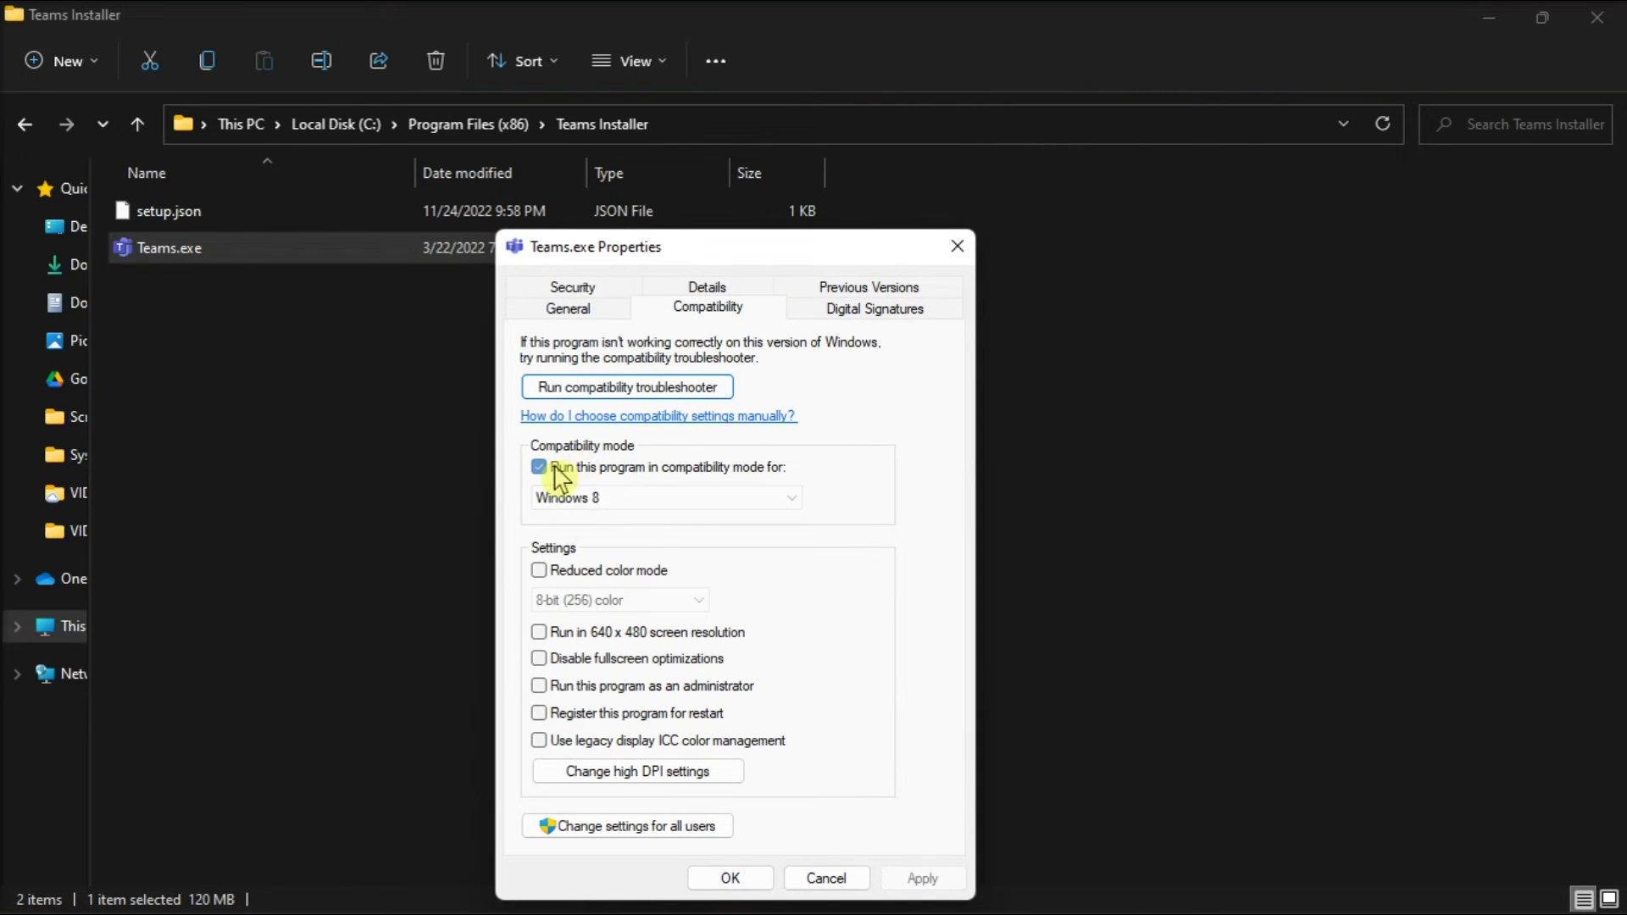
pyautogui.click(672, 500)
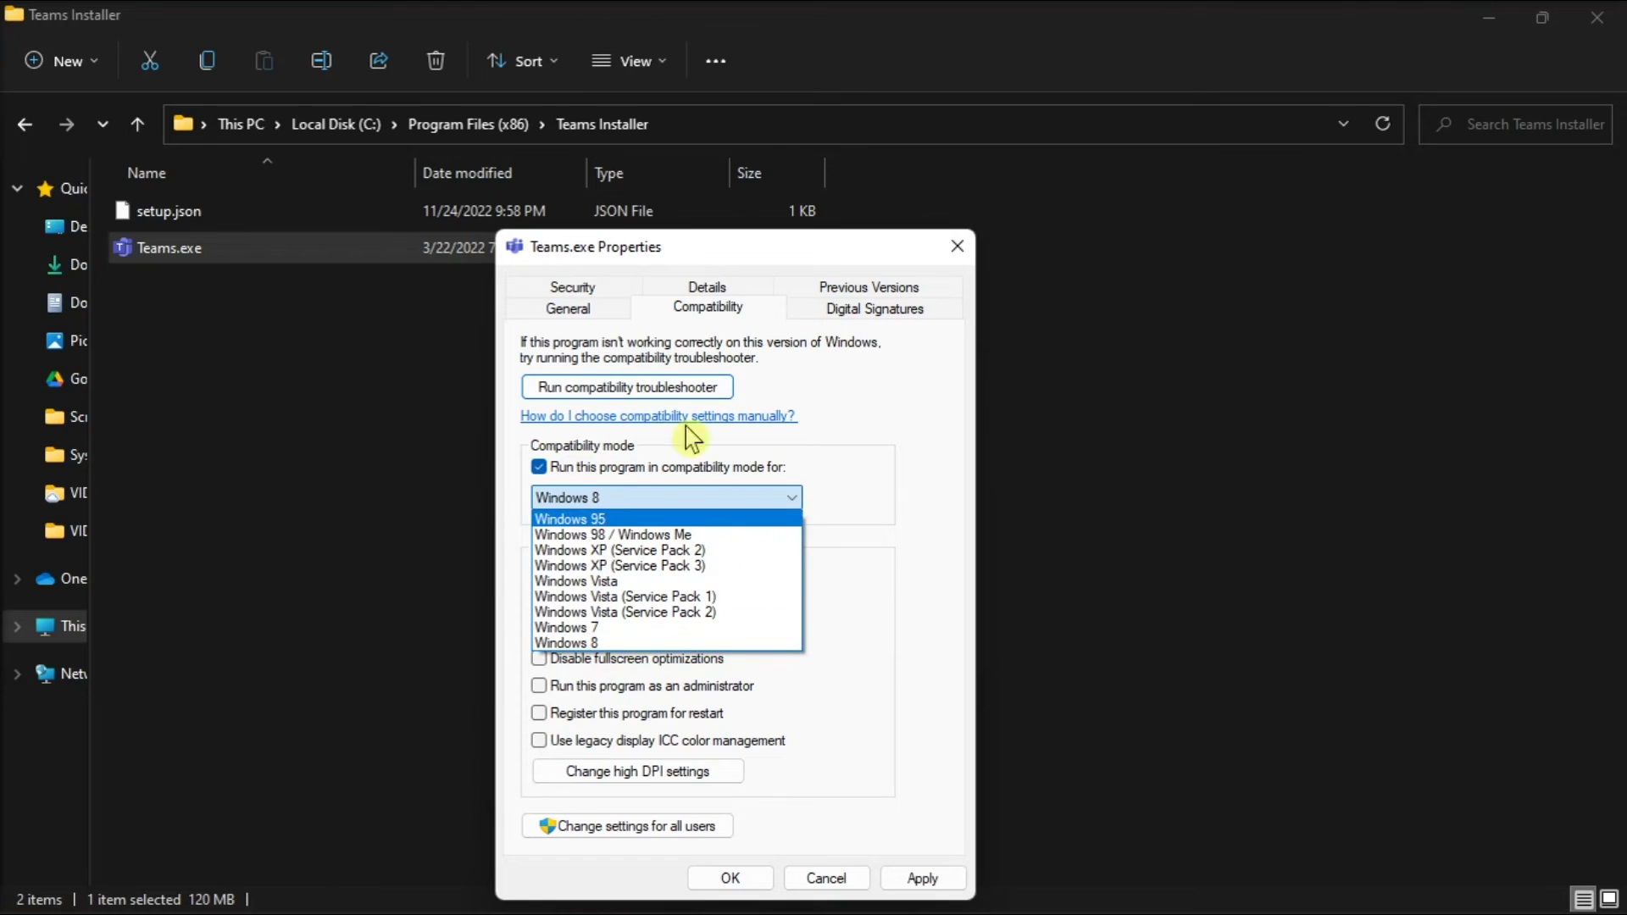